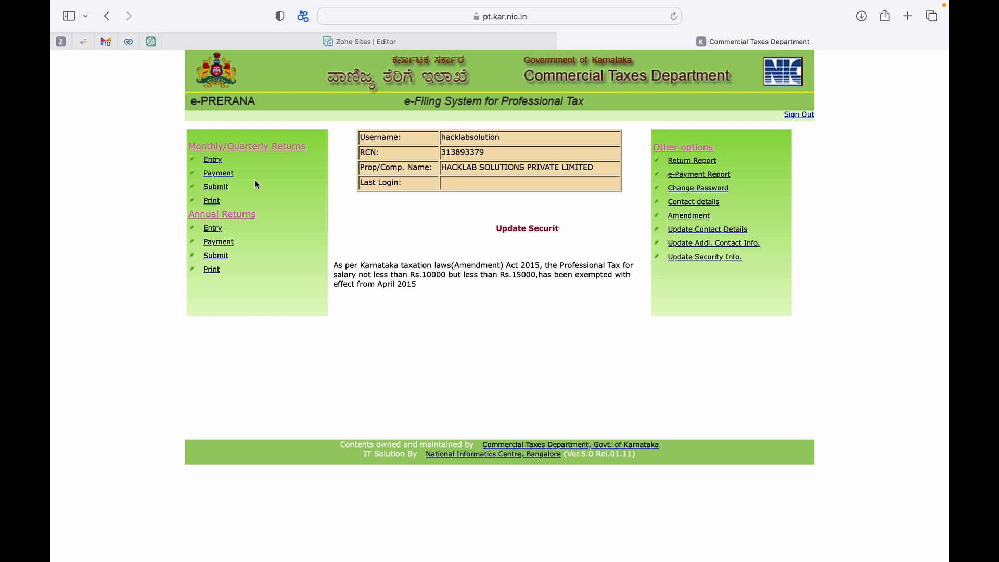
Start a monthly original return entry for tax year 2023, month MAR.
left_click(216, 164)
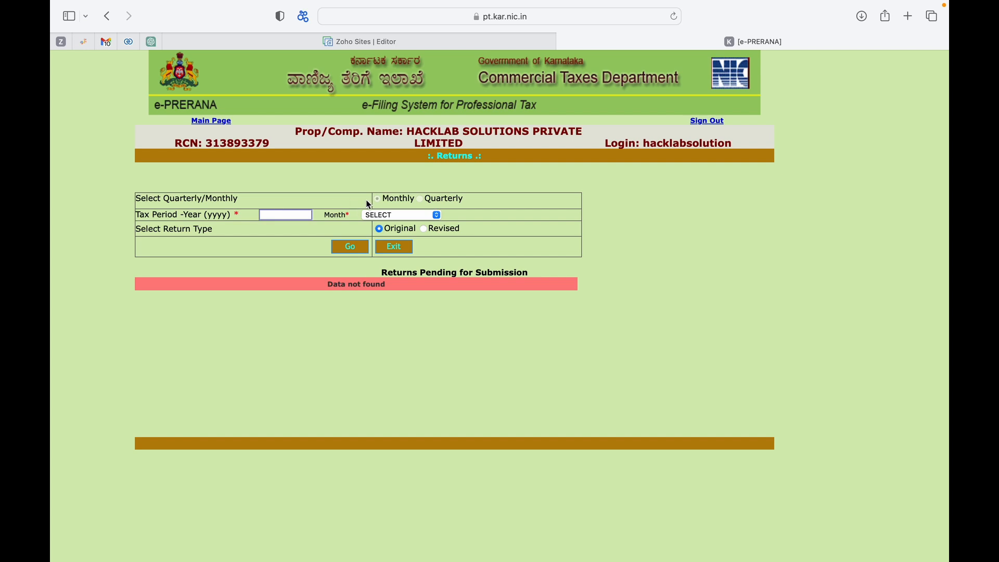
left_click(302, 217)
type("2023")
left_click(511, 246)
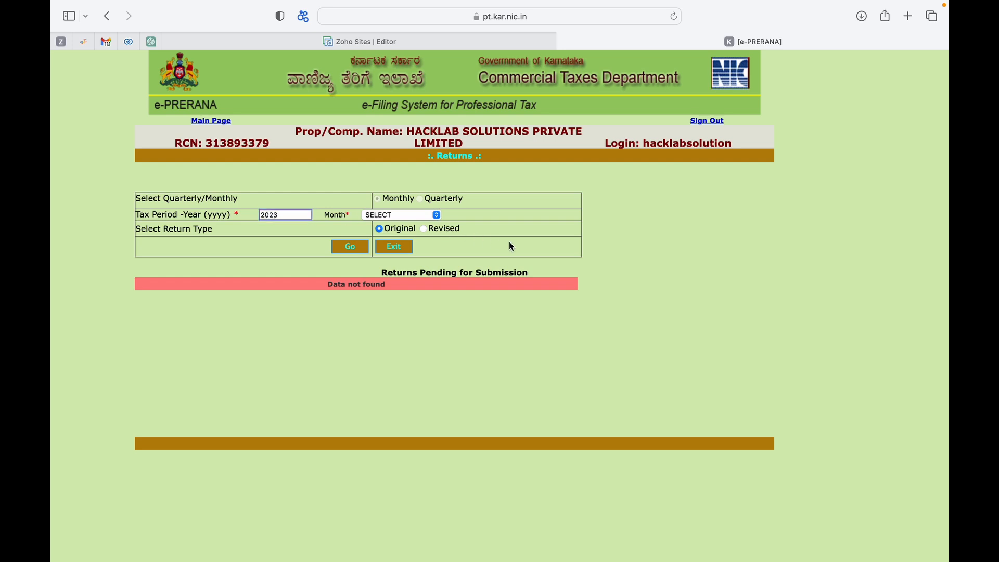
left_click(404, 217)
left_click(395, 253)
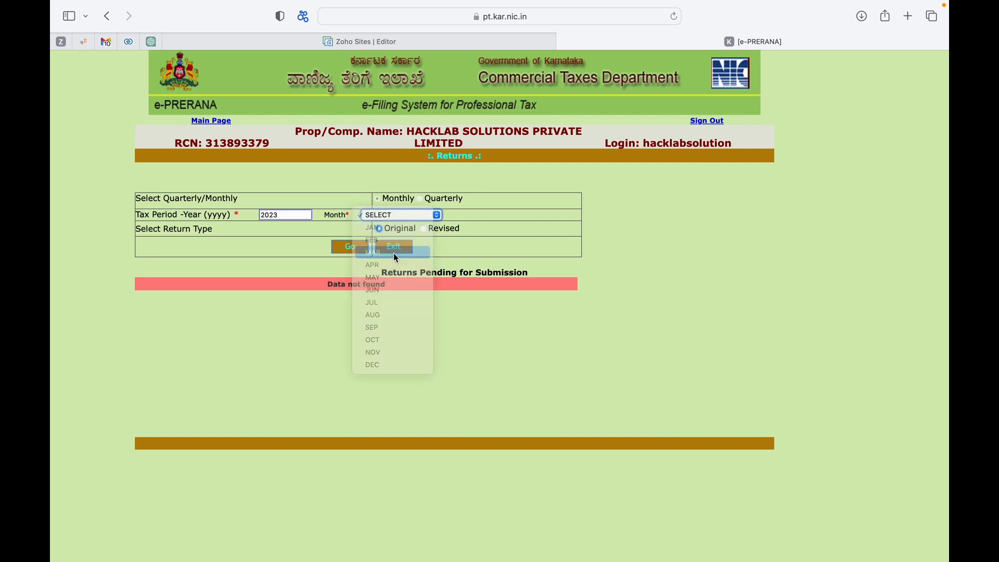
left_click(361, 249)
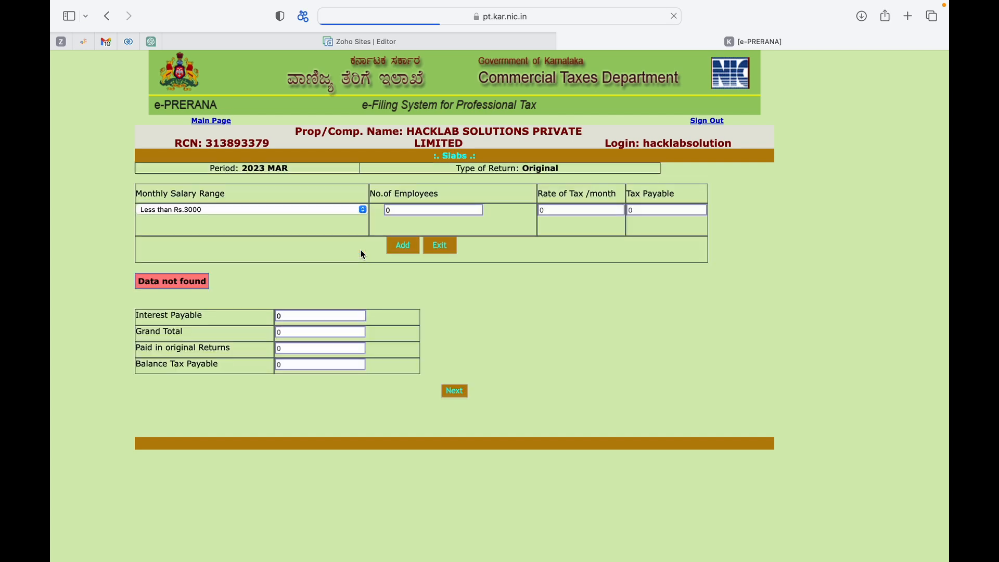
Add a salary slab of Rs.15000 and above with 4 employees, then exit the slab page.
left_click(345, 212)
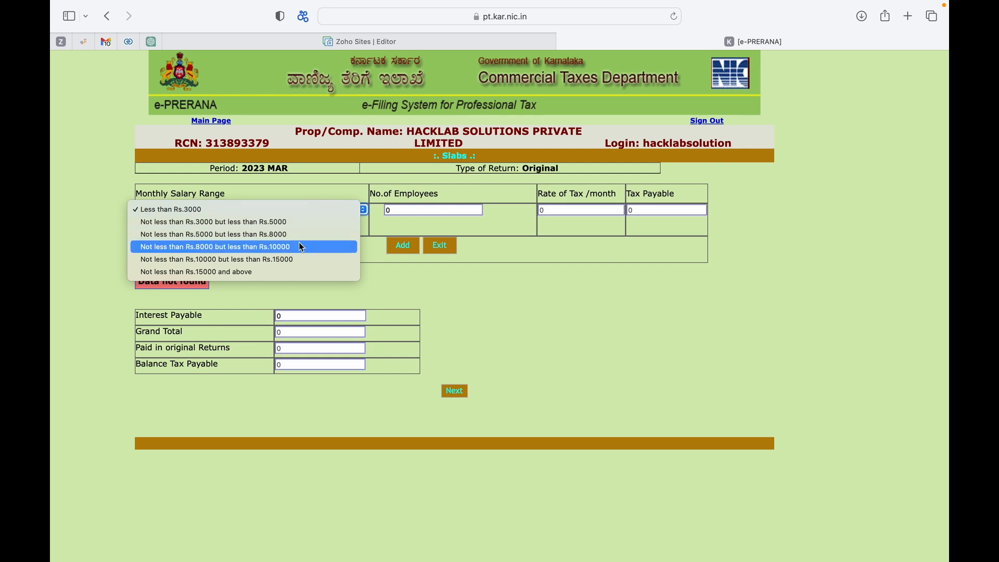
left_click(267, 247)
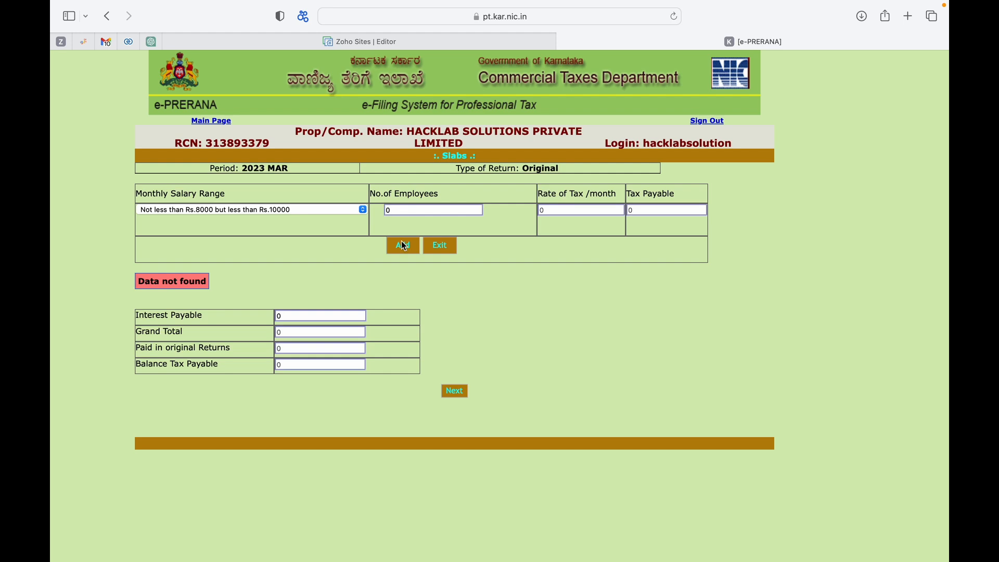
left_click(348, 212)
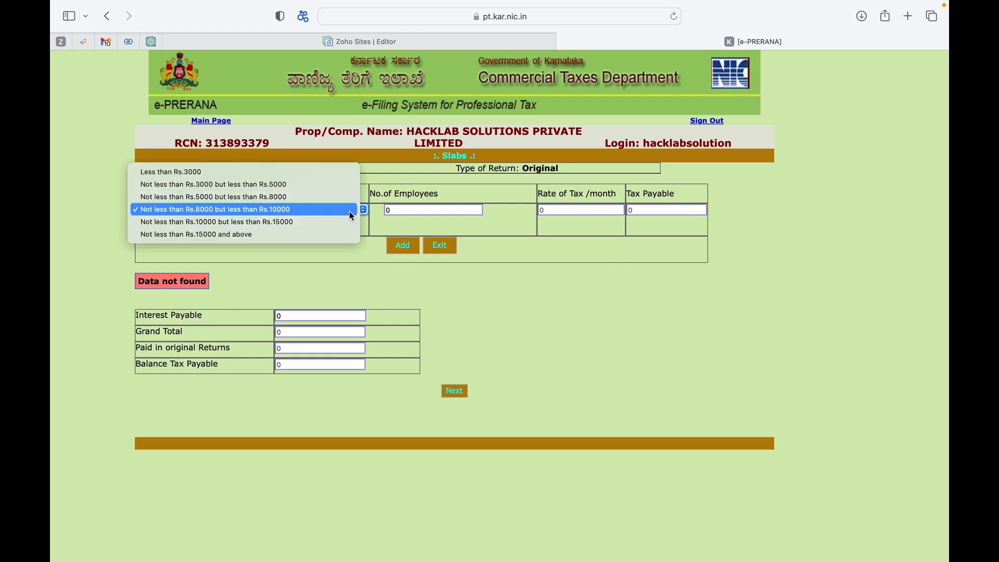
left_click(310, 234)
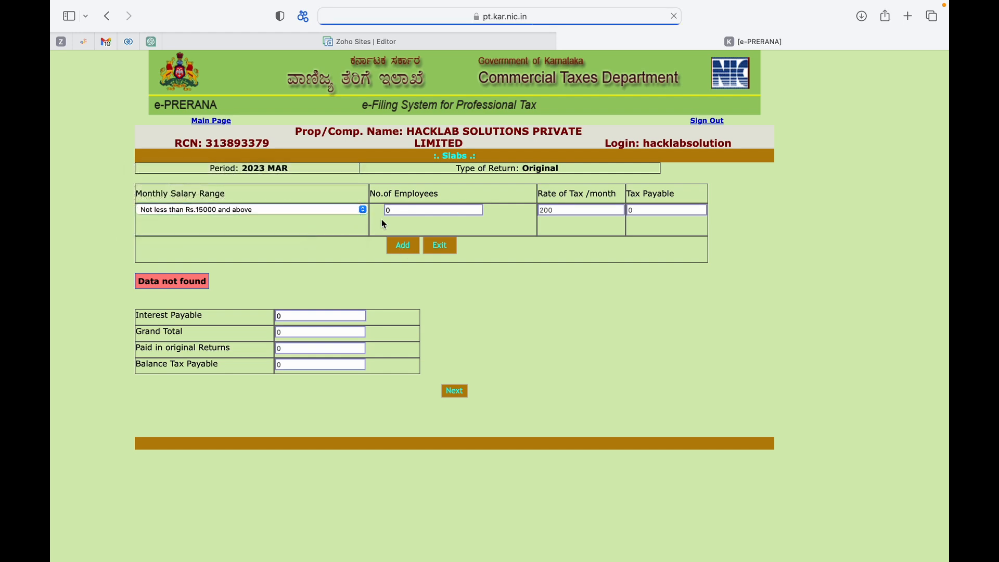
left_click(400, 211)
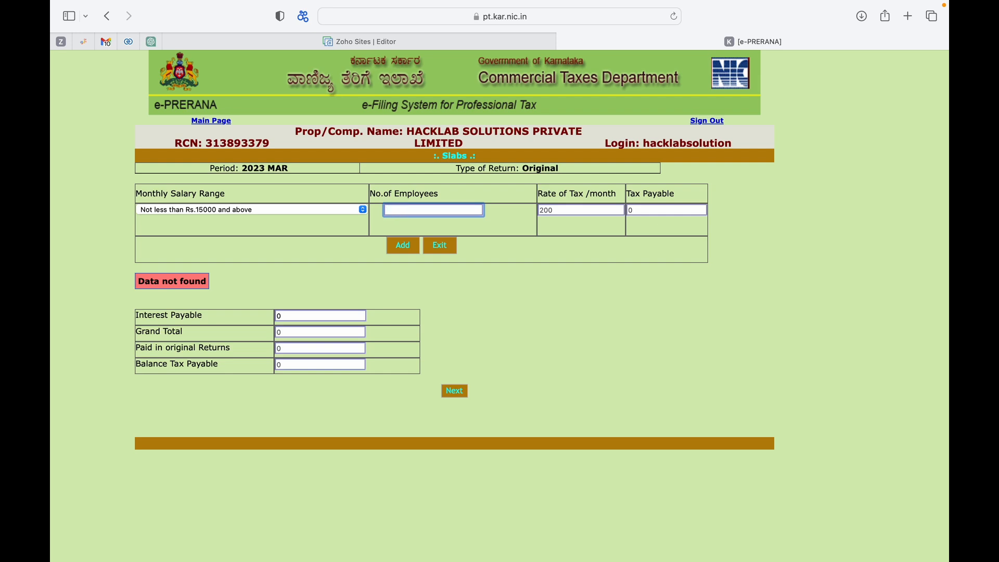
type("4")
left_click(501, 226)
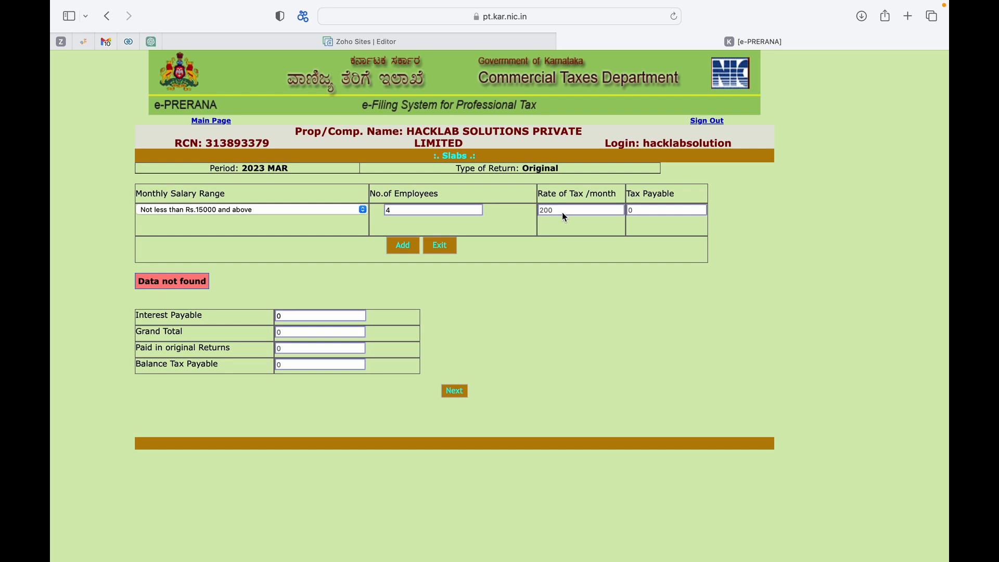
left_click(408, 249)
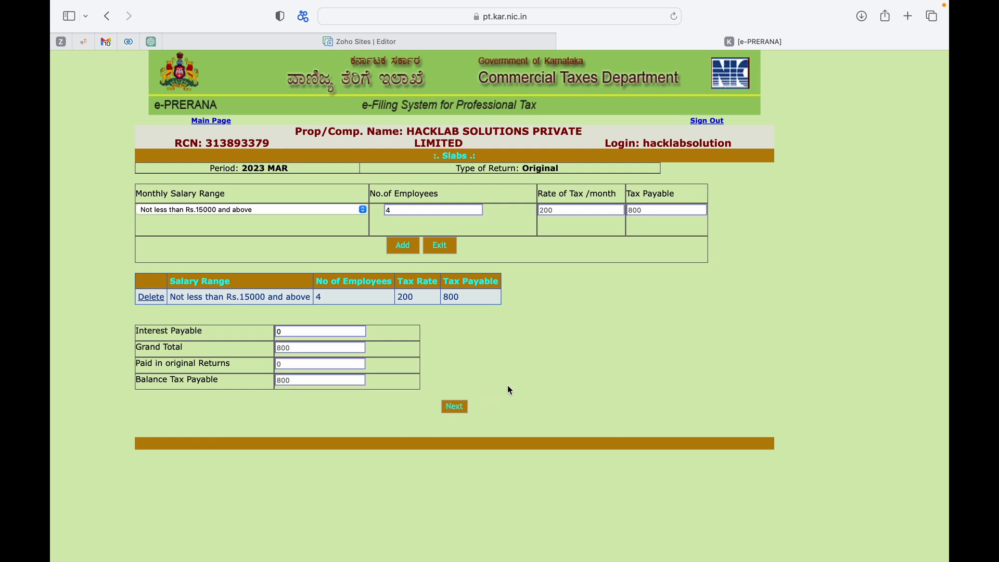
left_click(446, 248)
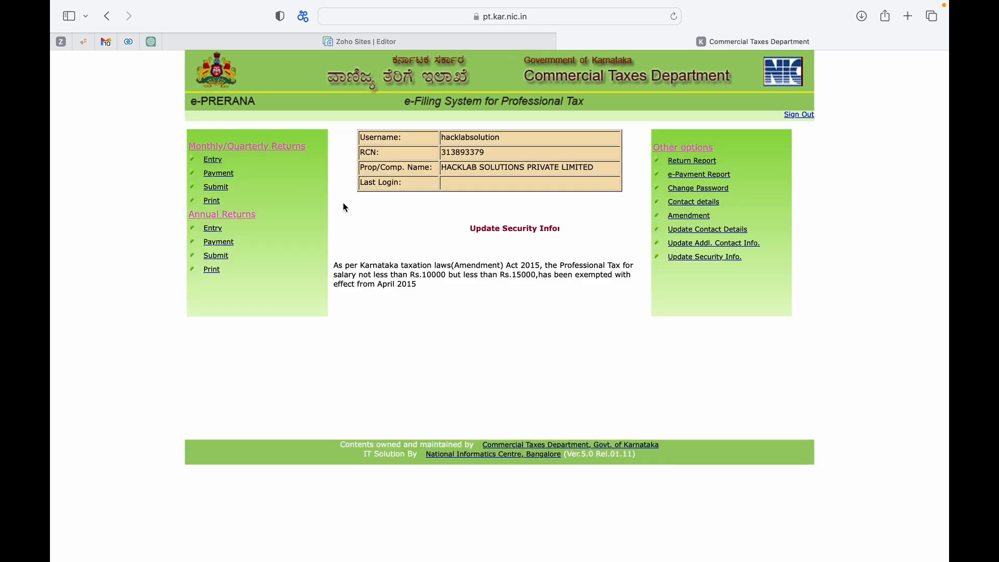
Check the returns listed for payment, then go back to the main page.
left_click(220, 178)
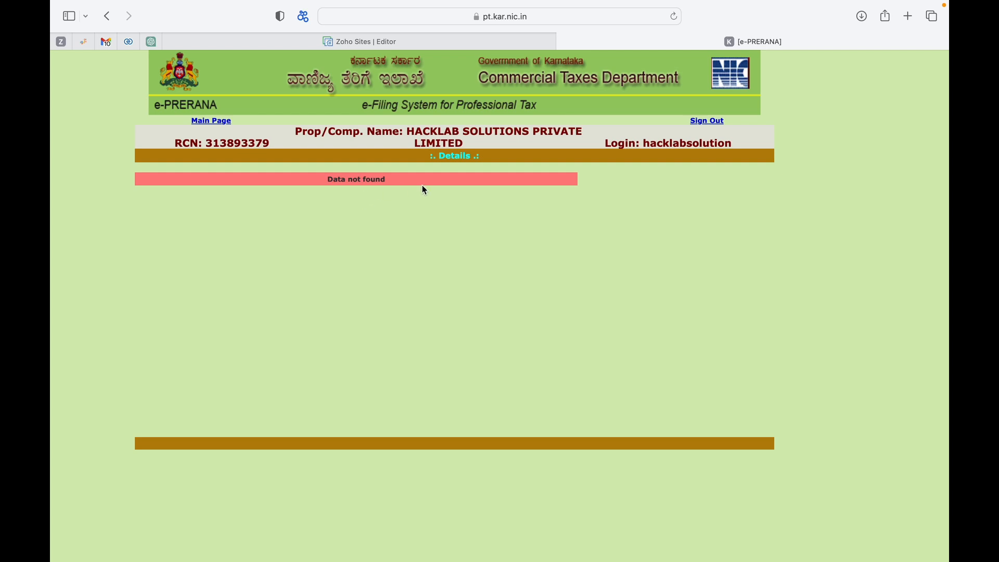
left_click(202, 124)
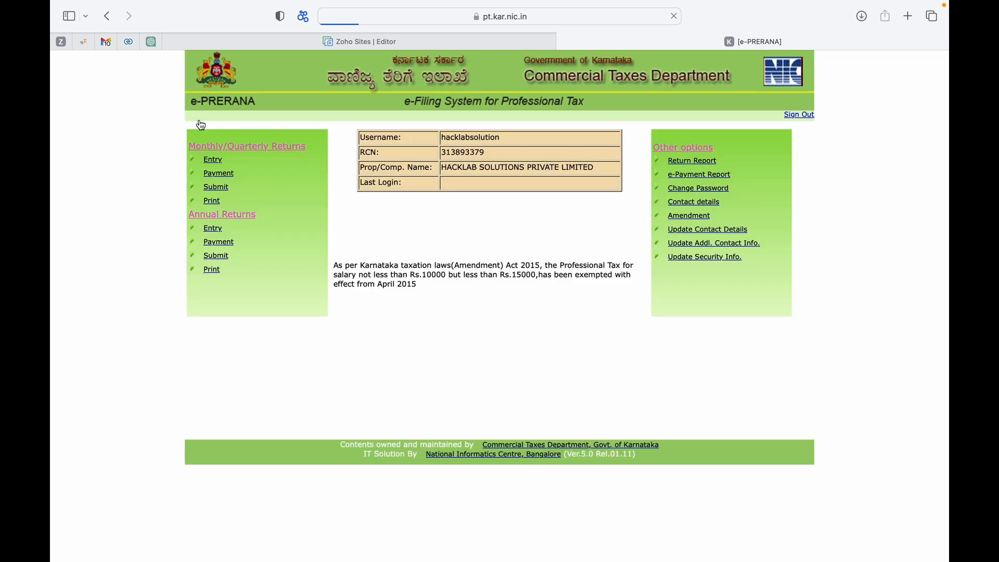
Begin a new monthly original return entry for tax year 2023, month MAR.
left_click(215, 165)
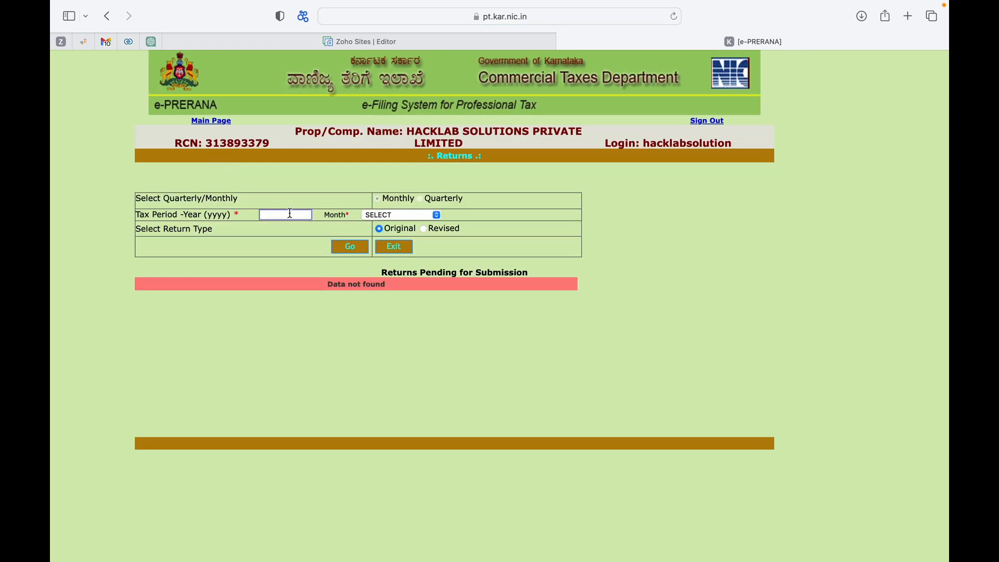
left_click(289, 214)
type("2023")
left_click(382, 215)
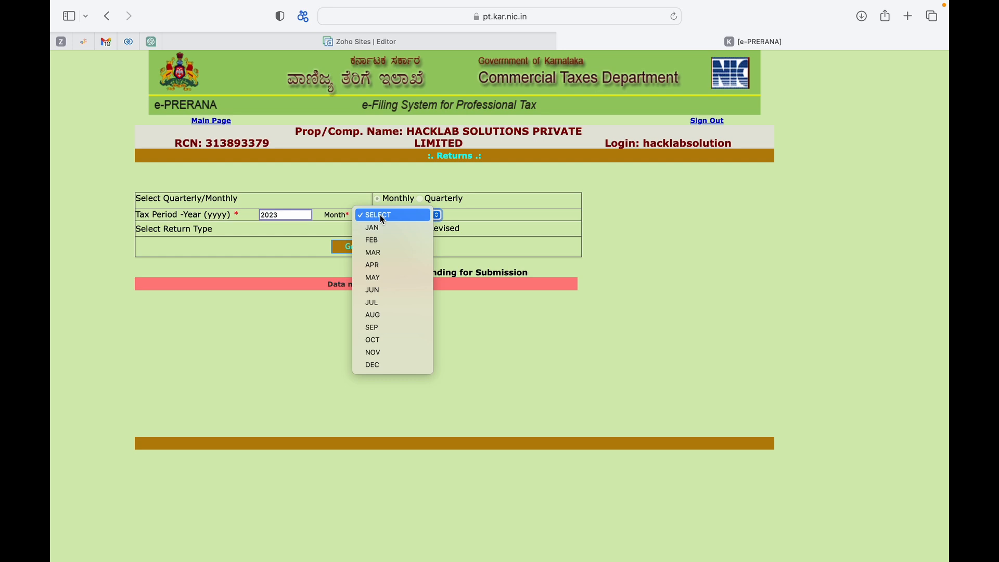
left_click(385, 253)
left_click(357, 246)
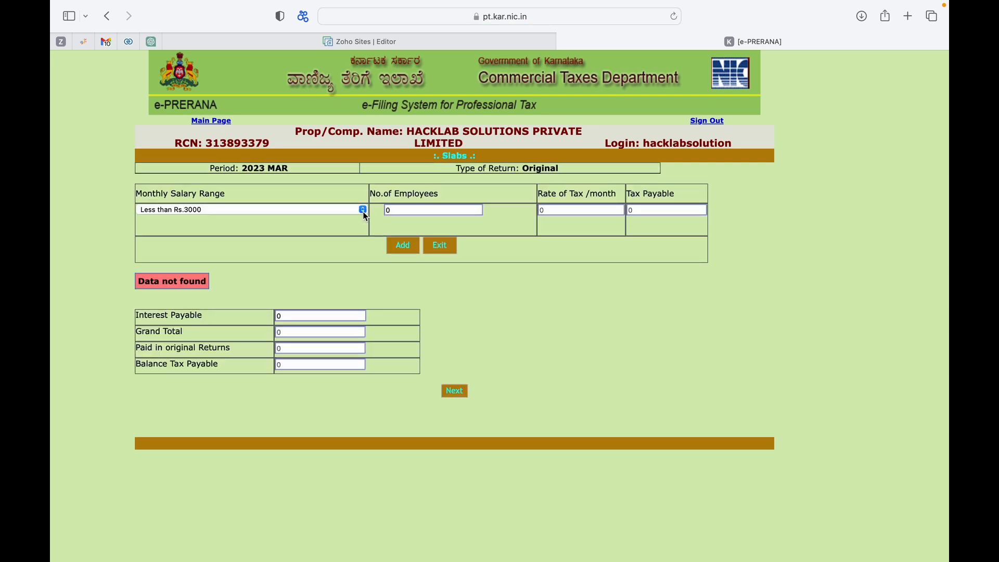
Add a salary slab of Rs.15000 and above with 1 employee and proceed to save the return.
left_click(363, 210)
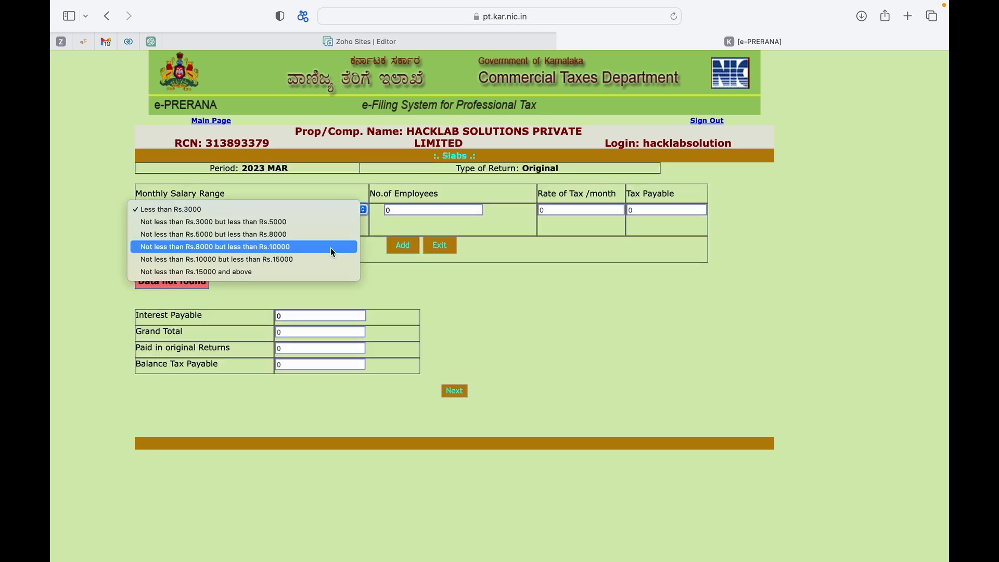
left_click(317, 211)
left_click(317, 208)
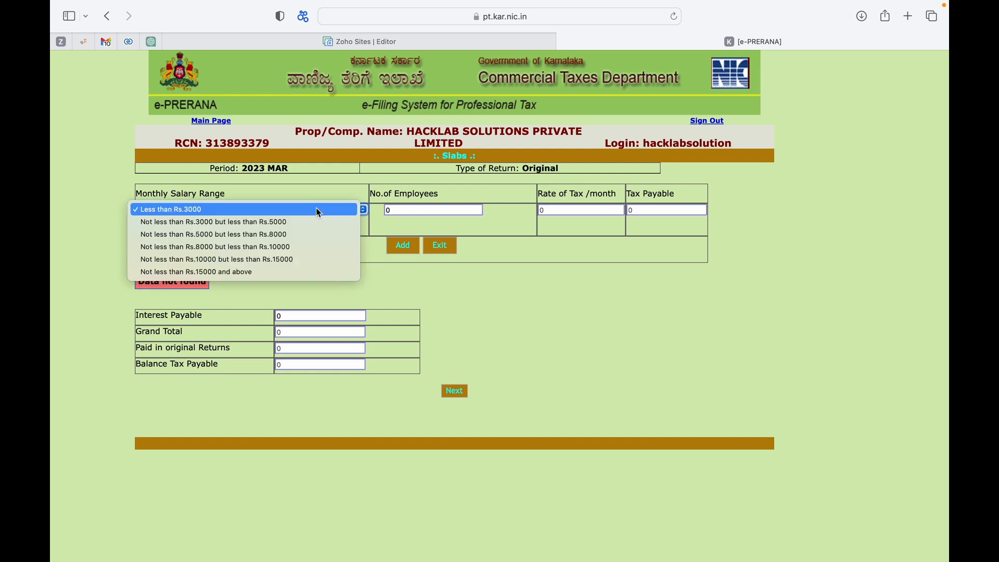
left_click(298, 272)
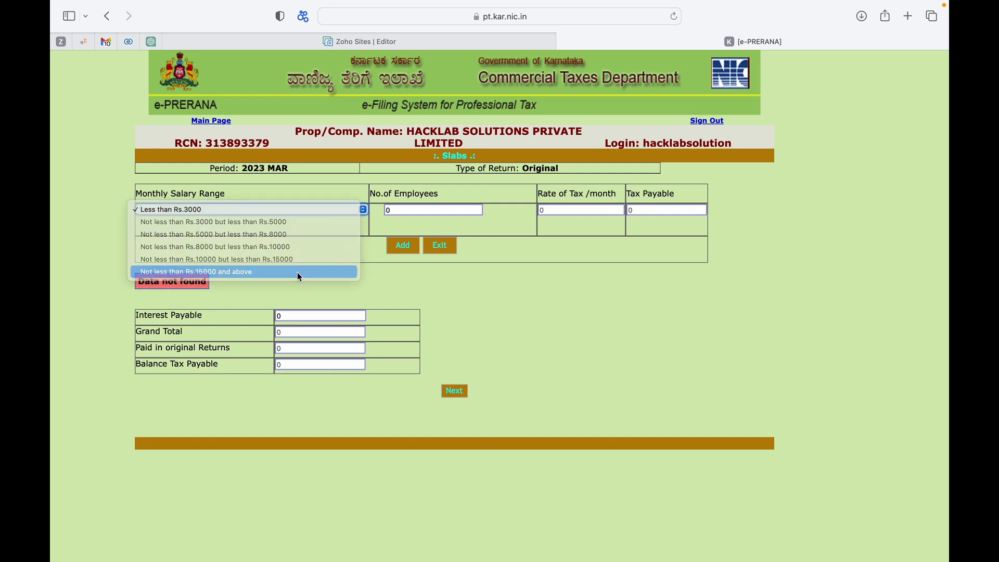
left_click(401, 211)
key("BackSpace")
type("1")
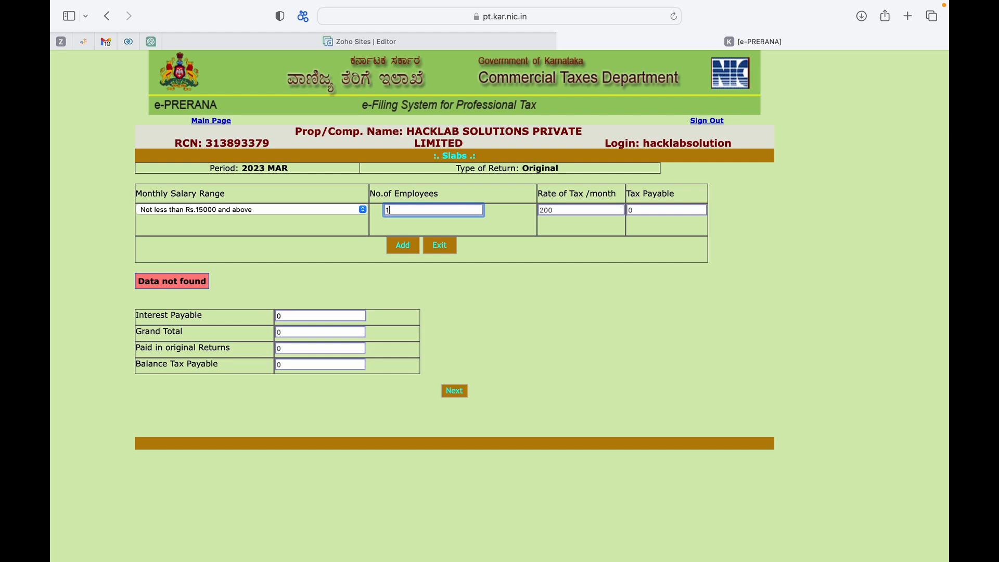
left_click(498, 242)
left_click(402, 245)
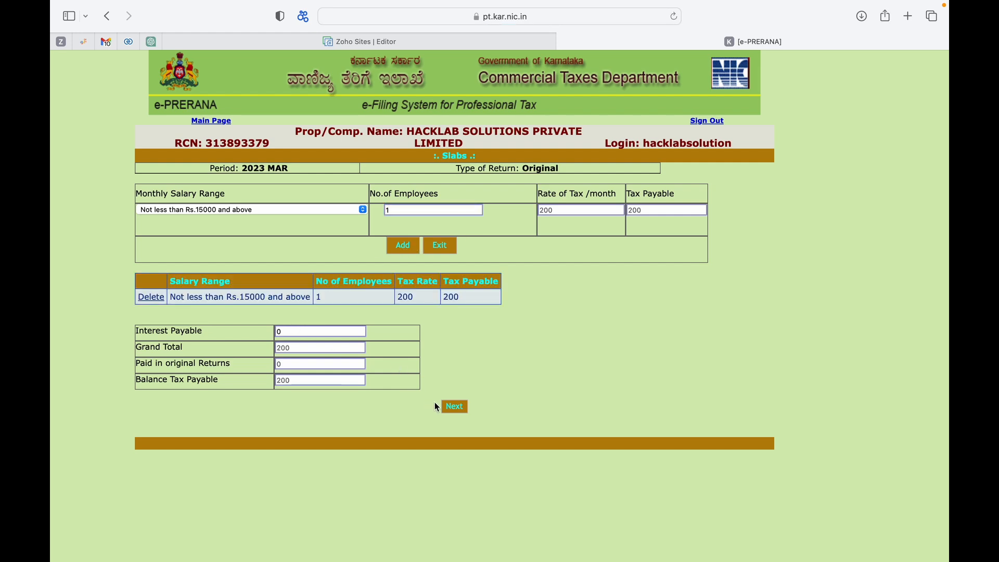
left_click(452, 409)
left_click(410, 372)
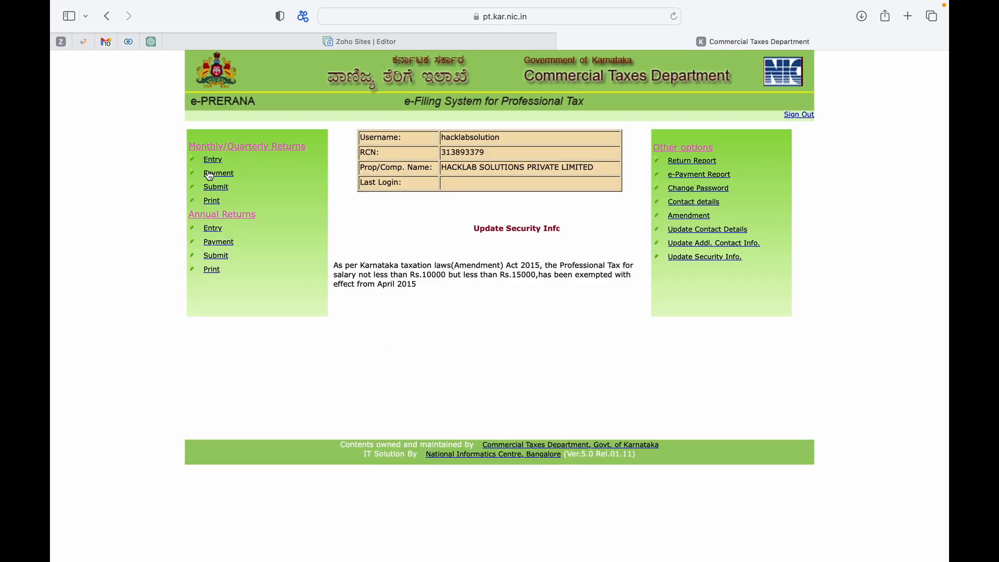
Open the payment page for the 2023 March return, try adding an e-Payment entry, and exit.
left_click(210, 177)
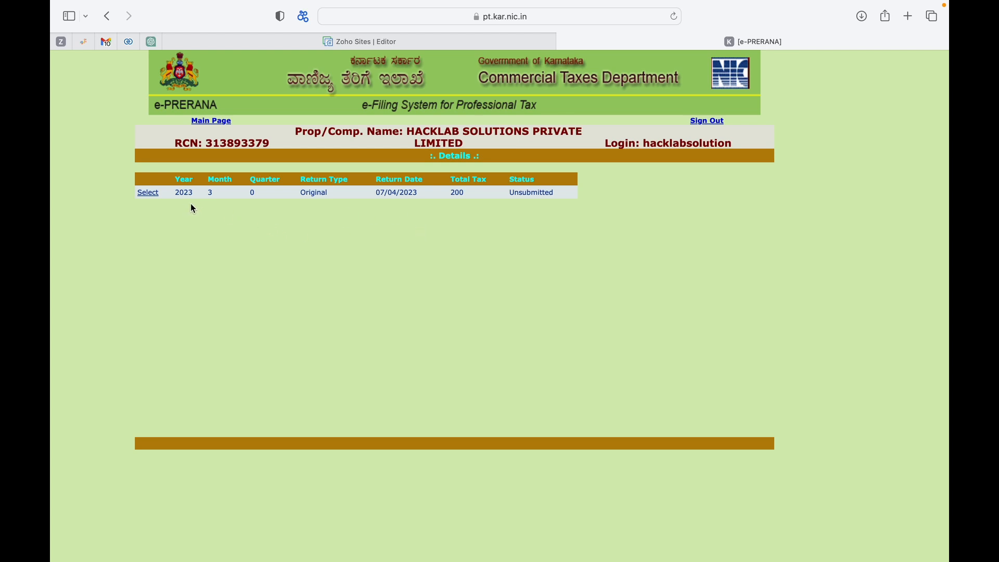
left_click(150, 196)
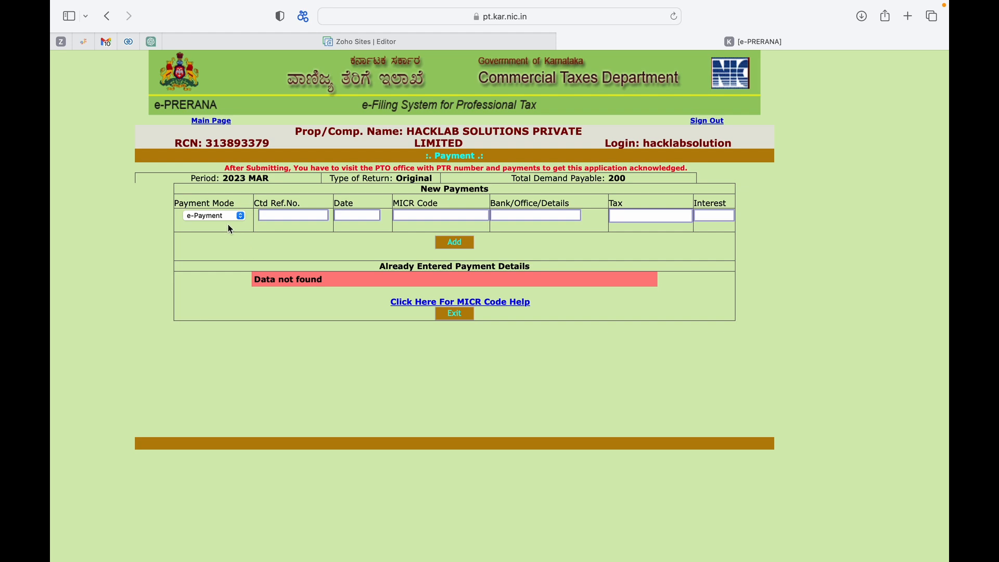
left_click(229, 217)
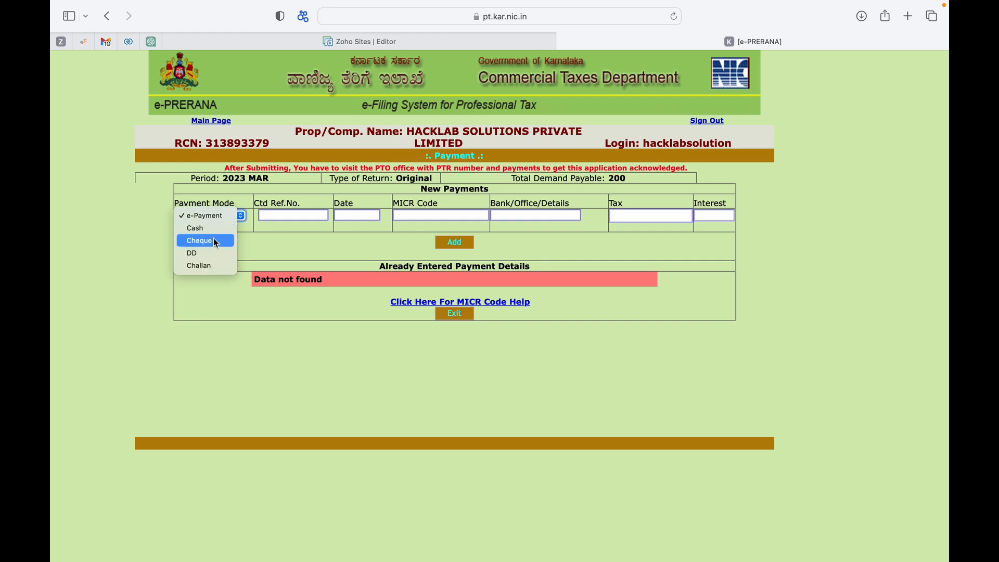
left_click(221, 219)
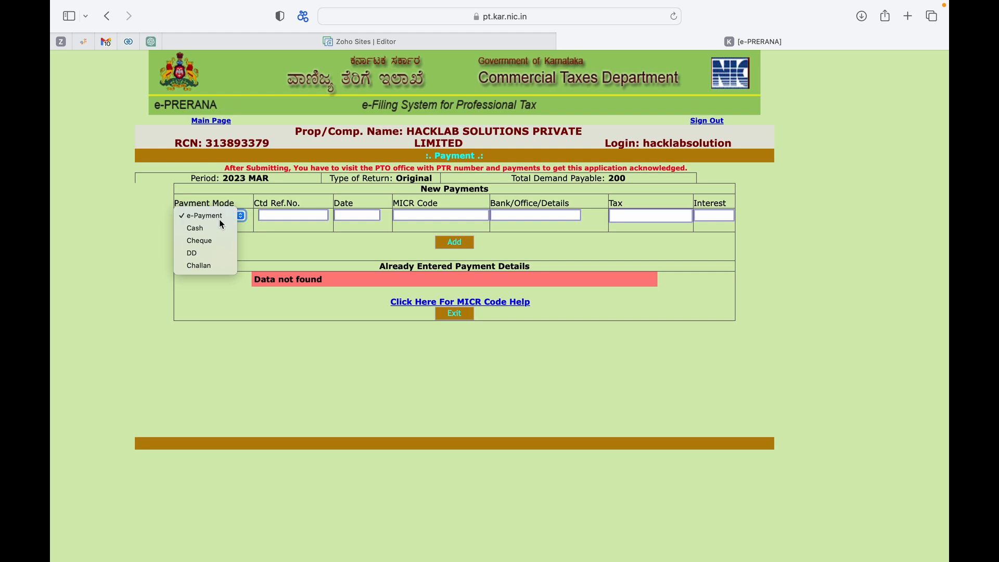
left_click(283, 217)
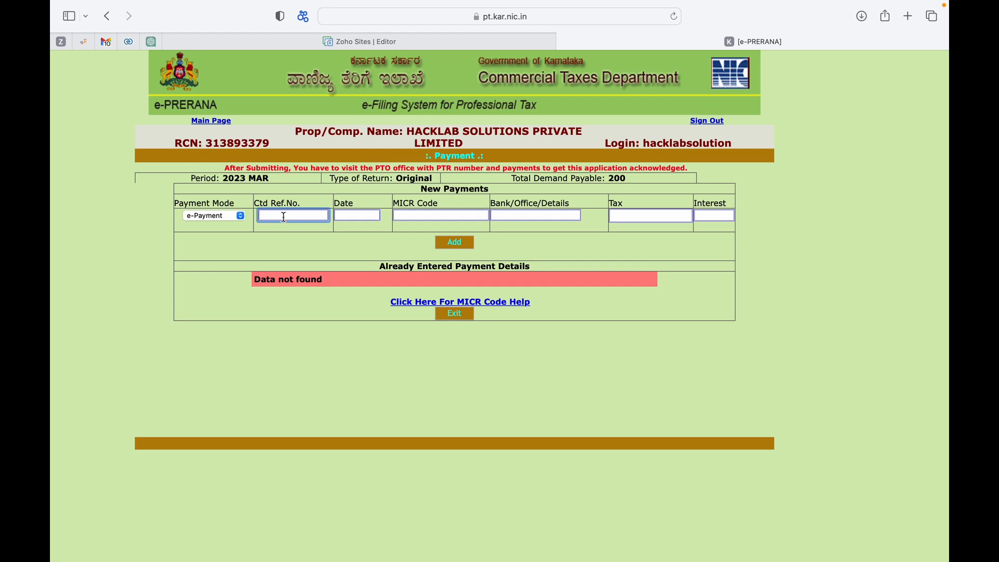
left_click(448, 245)
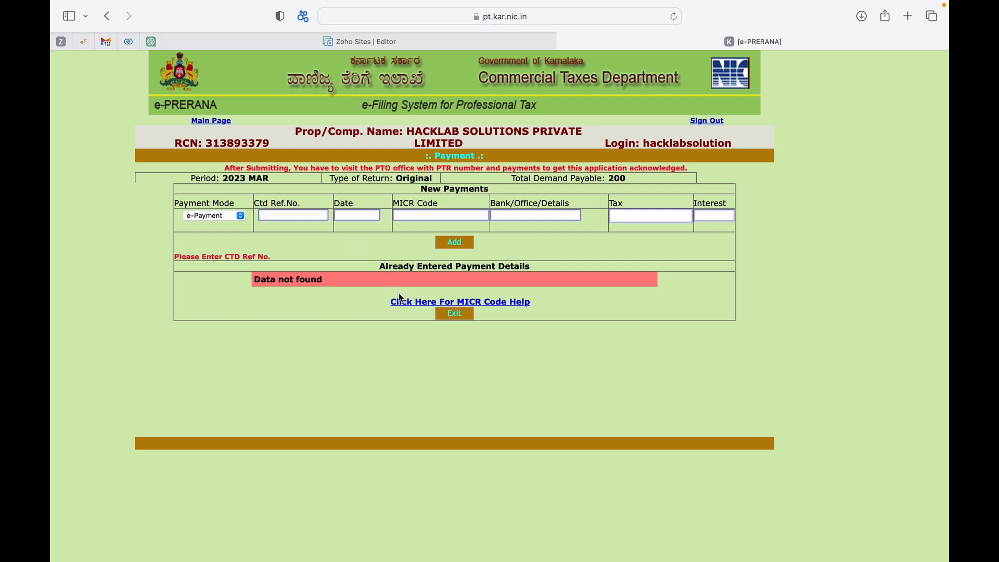
left_click(449, 316)
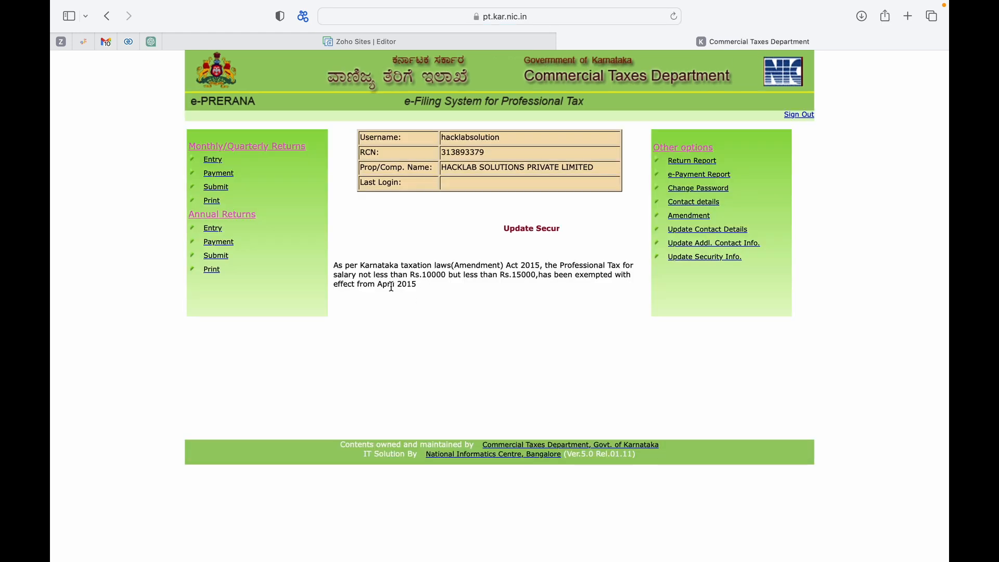
Open submission and select the 2023 March return.
left_click(225, 190)
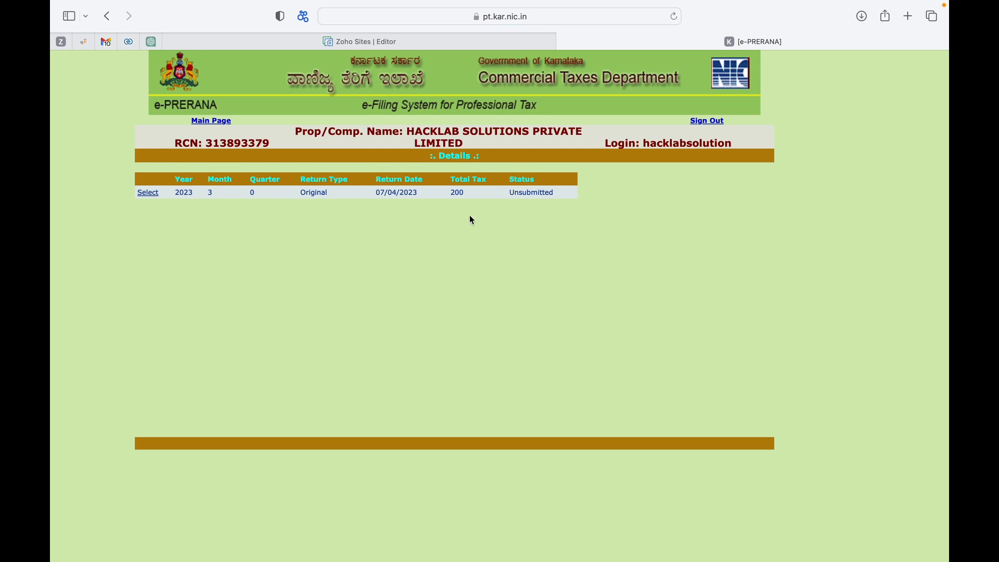
left_click(148, 194)
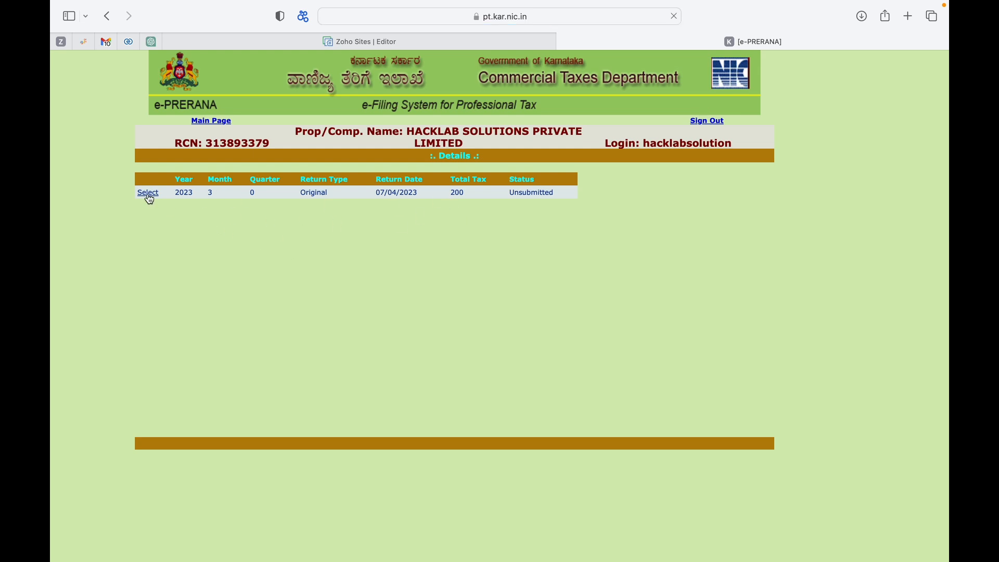